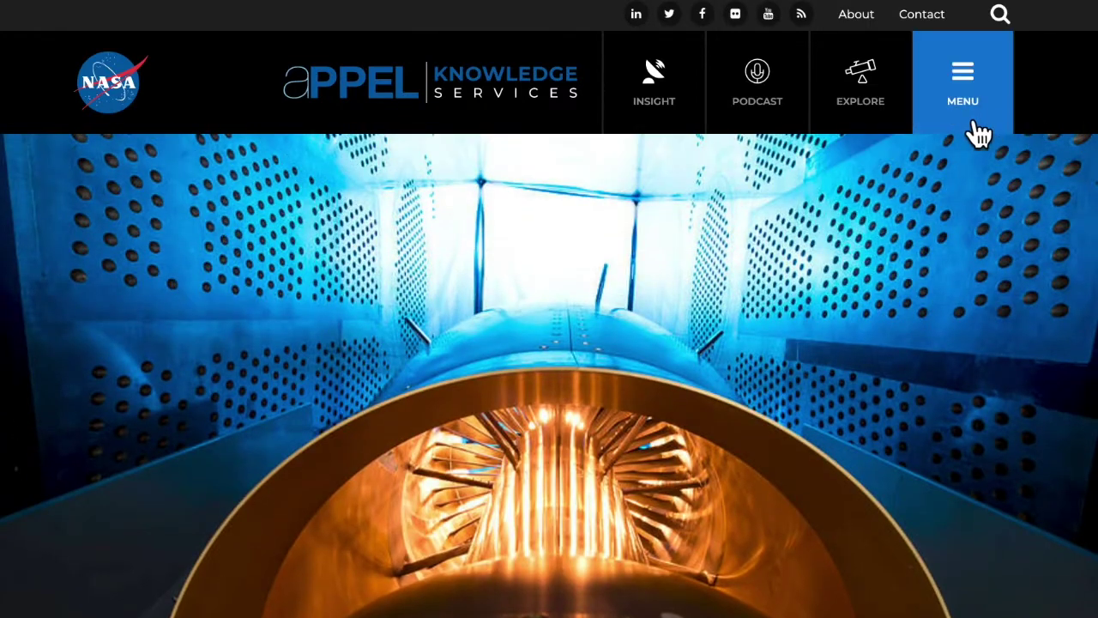
Step: Go to the Course Catalog from the site menu and scroll to the Crucial Conversations listing
left_click(976, 128)
mouse_move(735, 287)
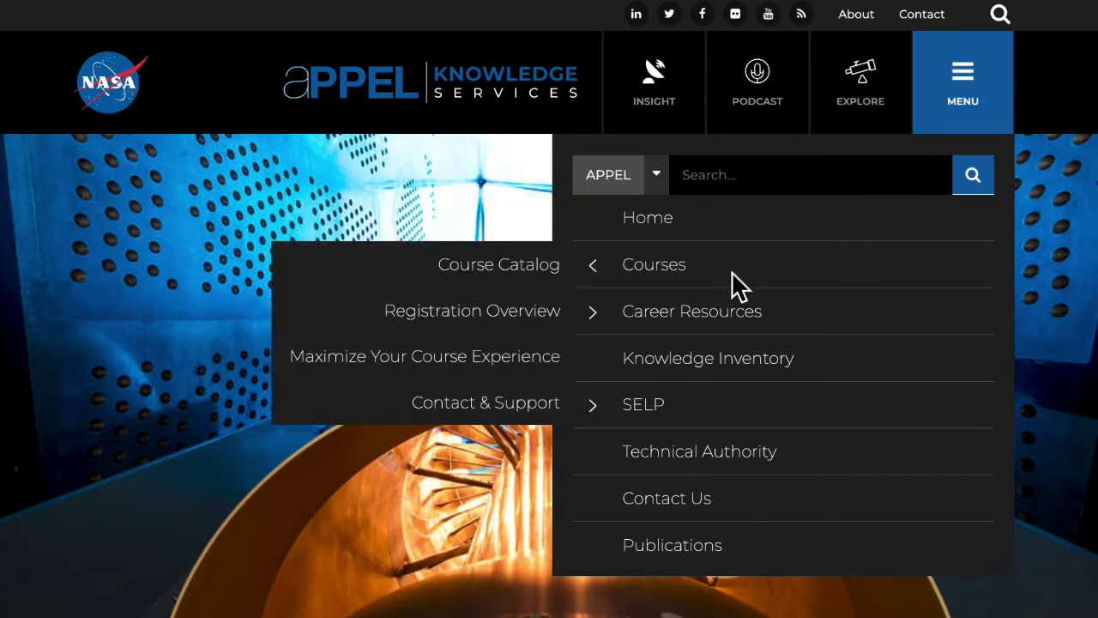
left_click(545, 290)
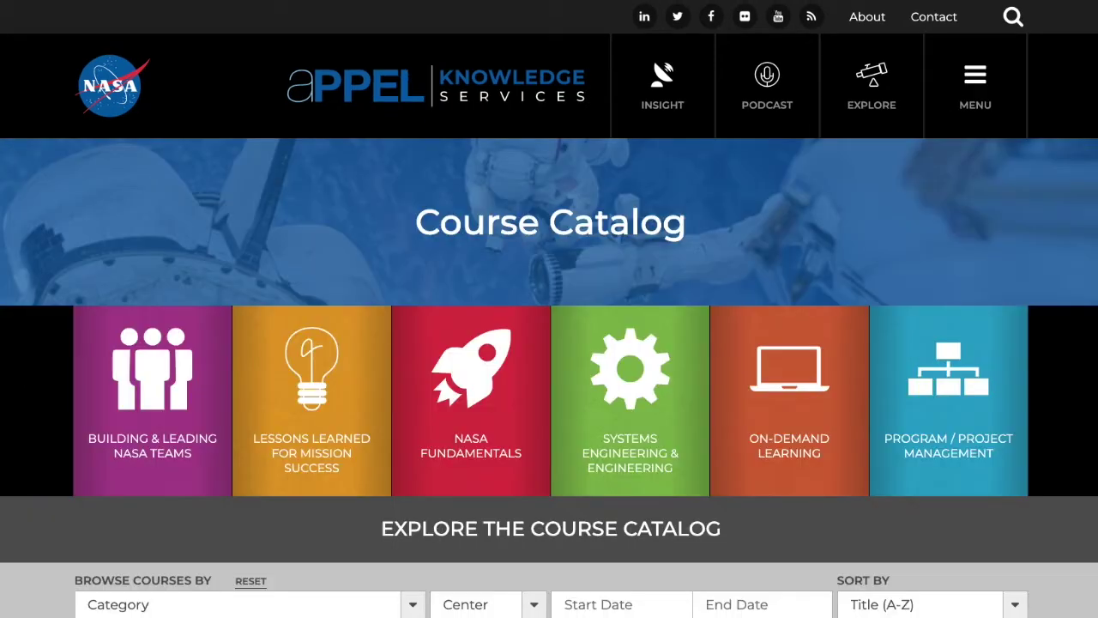
scroll(550, 343, "down", 20)
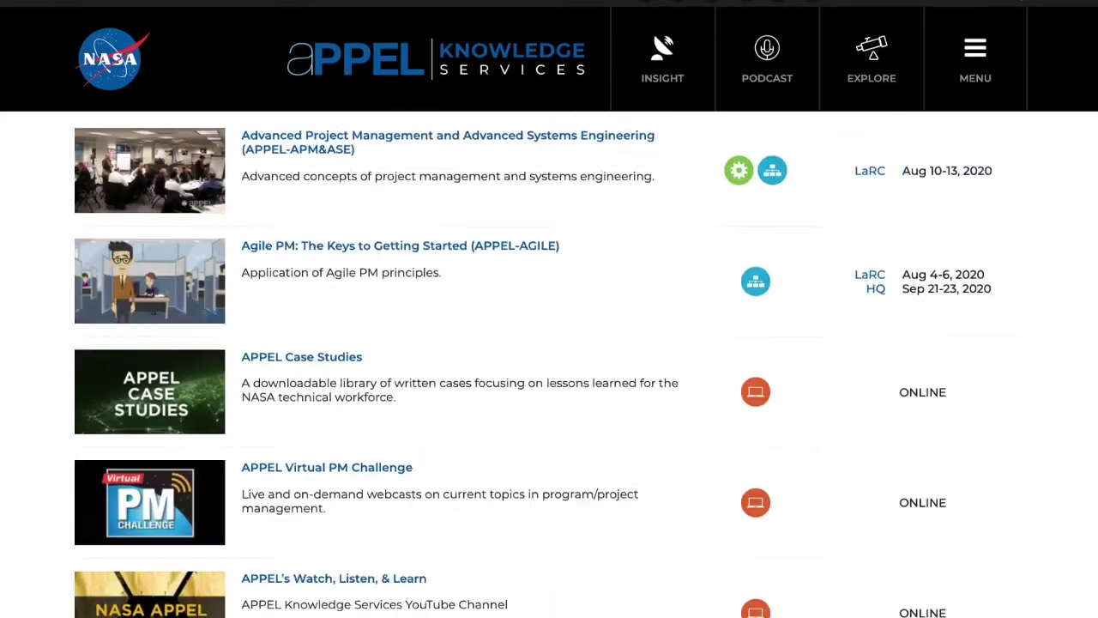
scroll(549, 360, "down", 8)
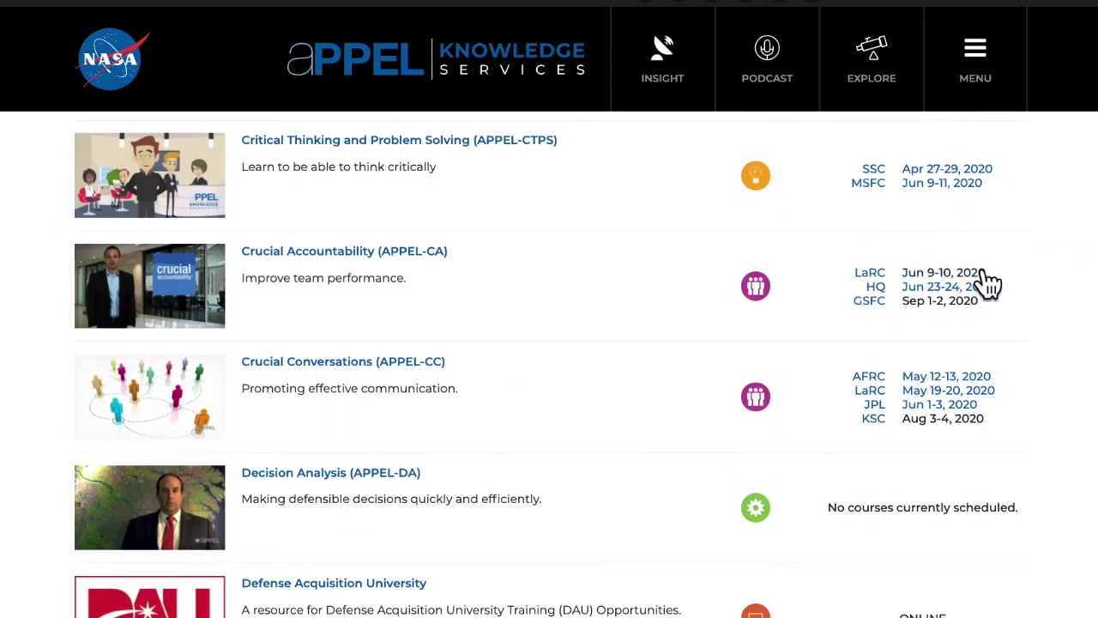
Step: Open the Crucial Conversations (APPEL-CC) page and view its AFRC, LaRC, JPL and KSC schedule dates
left_click(424, 378)
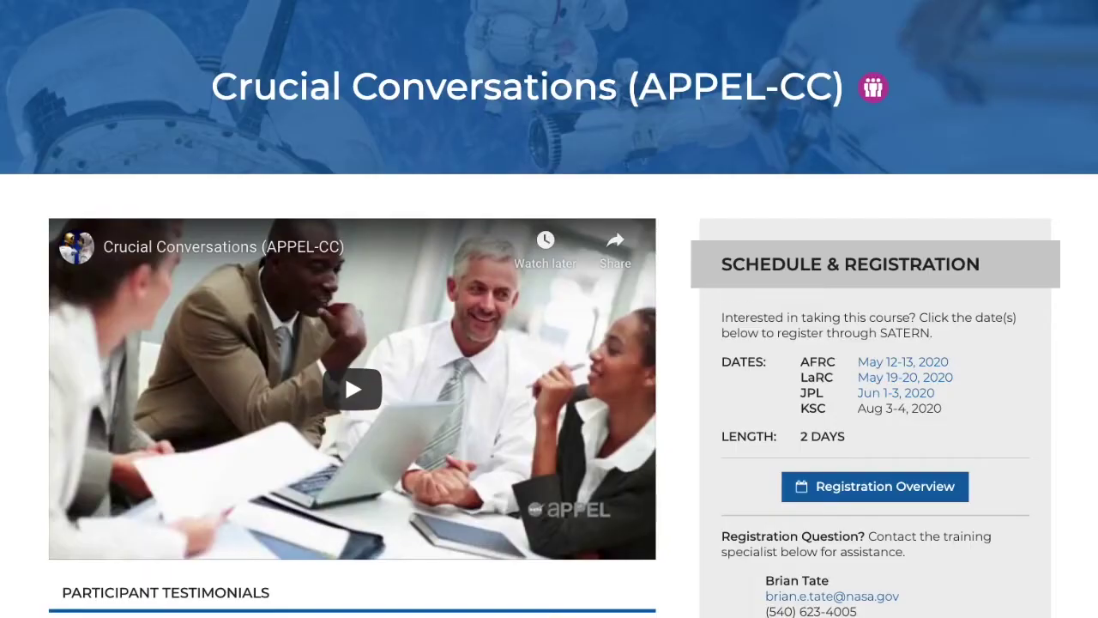
scroll(345, 374, "down", 15)
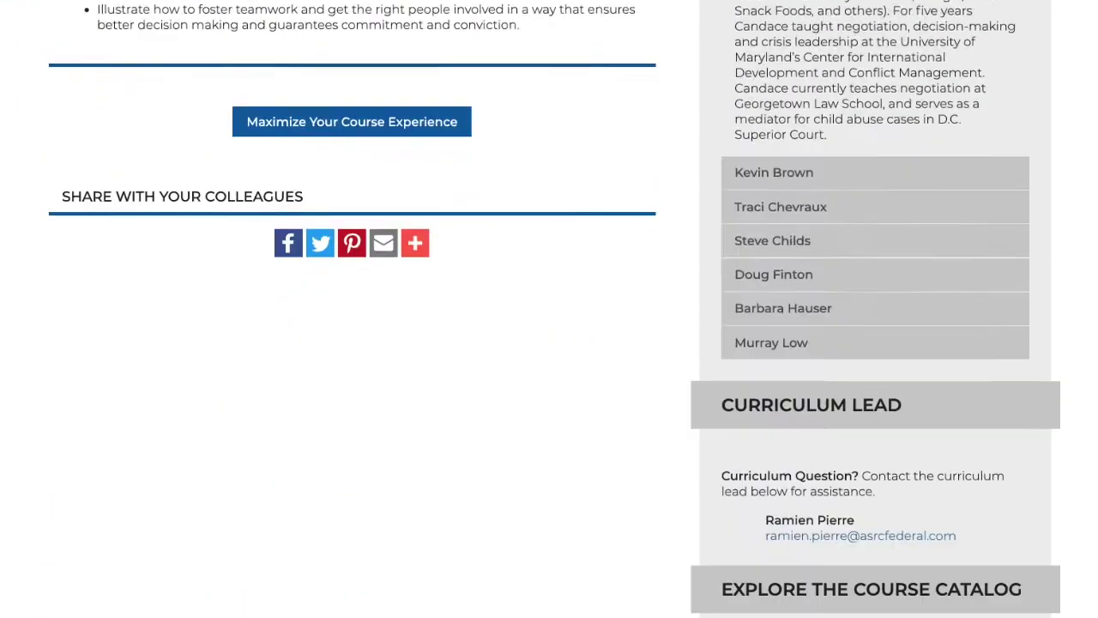
scroll(549, 309, "up", 15)
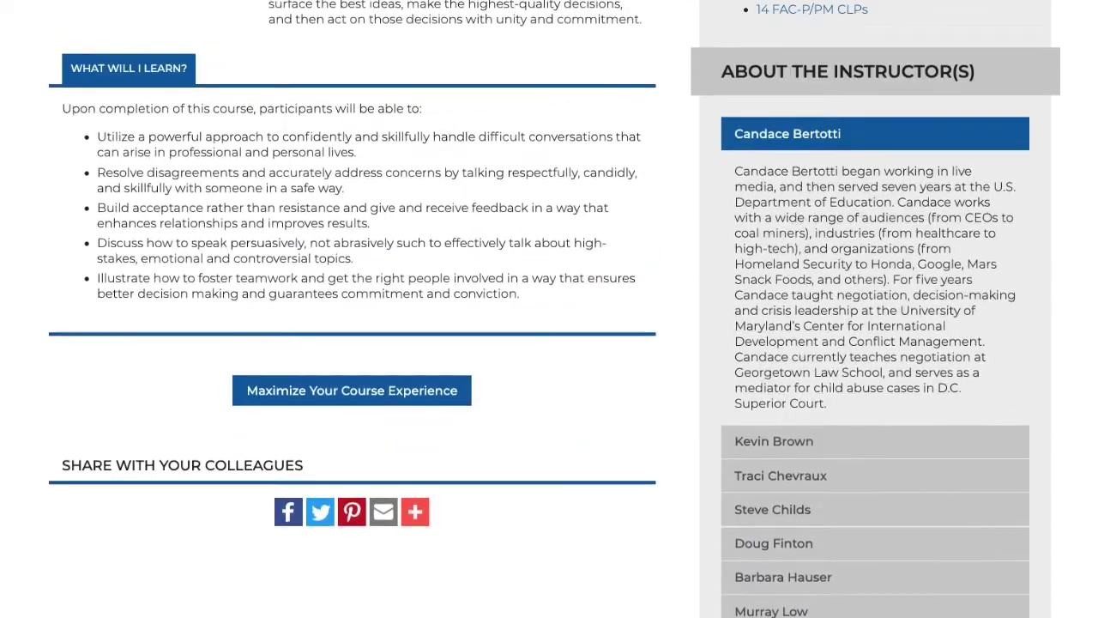
scroll(345, 168, "up", 1)
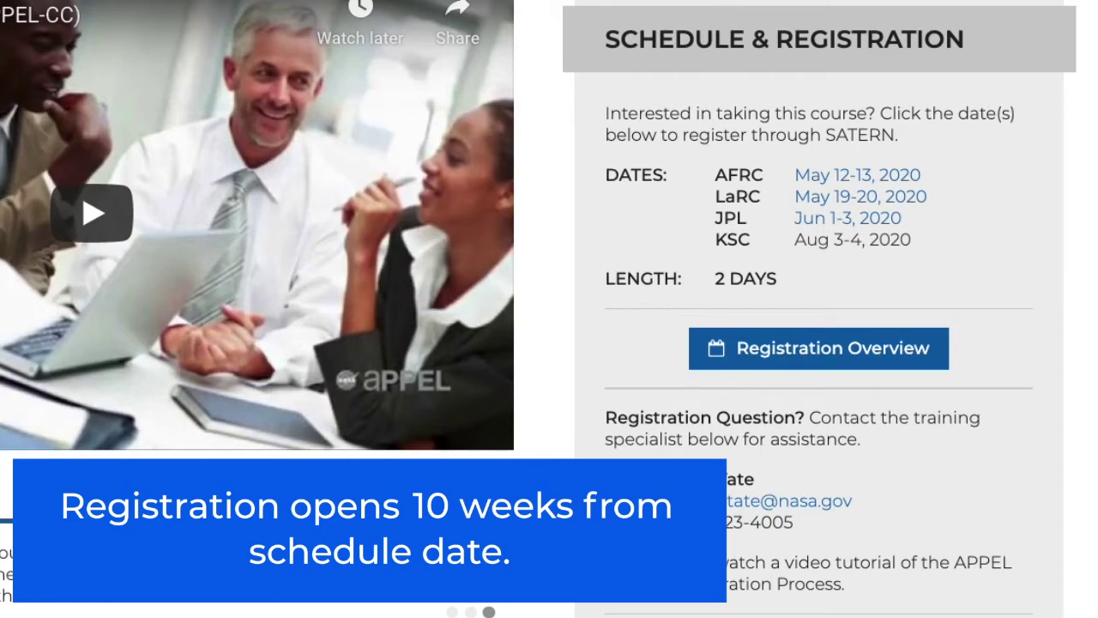
mouse_move(852, 254)
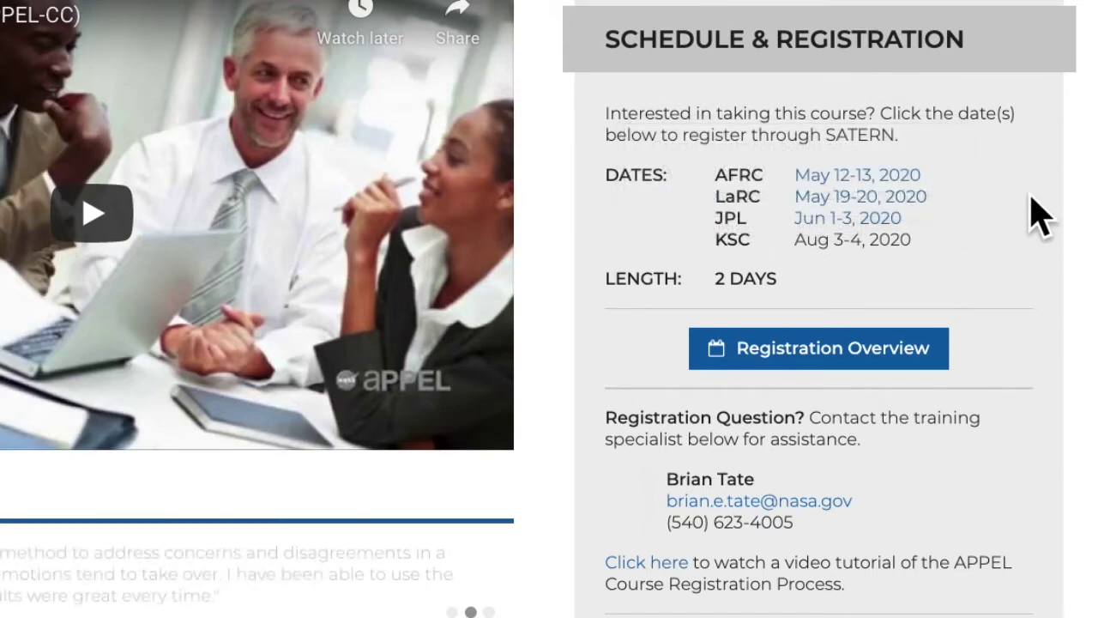
Step: Pick the May 12-13, 2020 AFRC session and start SATERN registration for offering 119315
left_click(910, 176)
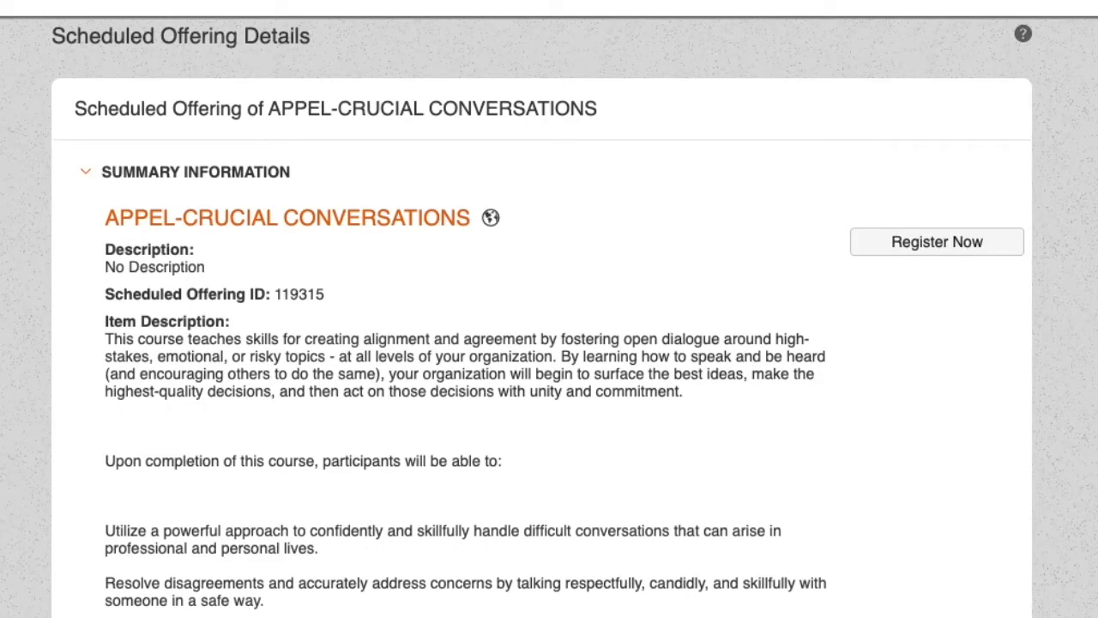
scroll(550, 309, "down", 5)
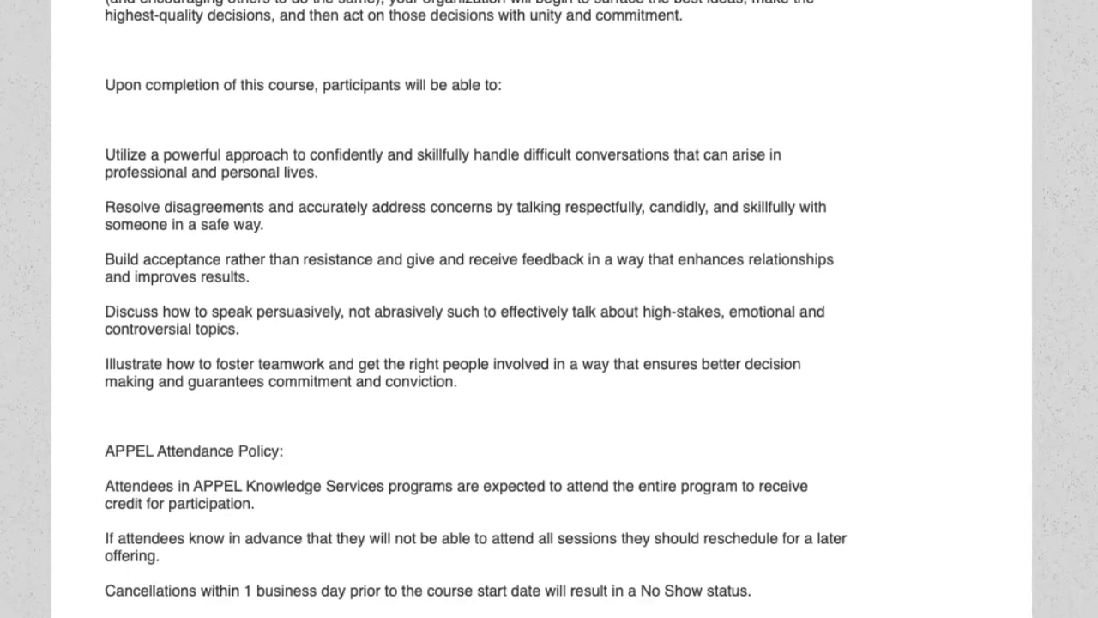
scroll(550, 309, "up", 5)
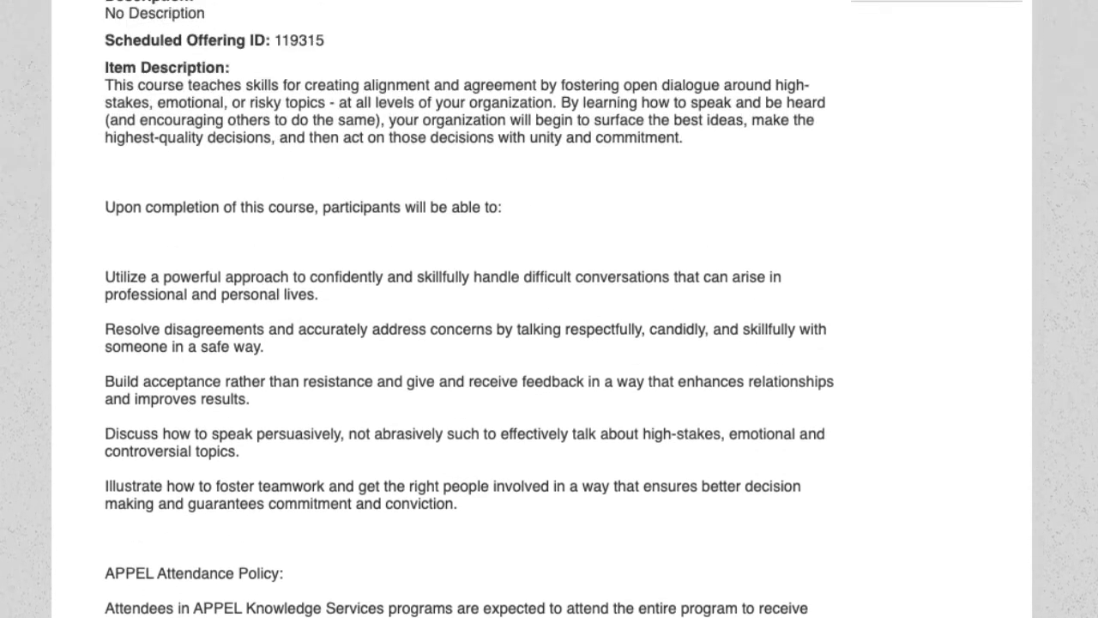
scroll(549, 309, "up", 1)
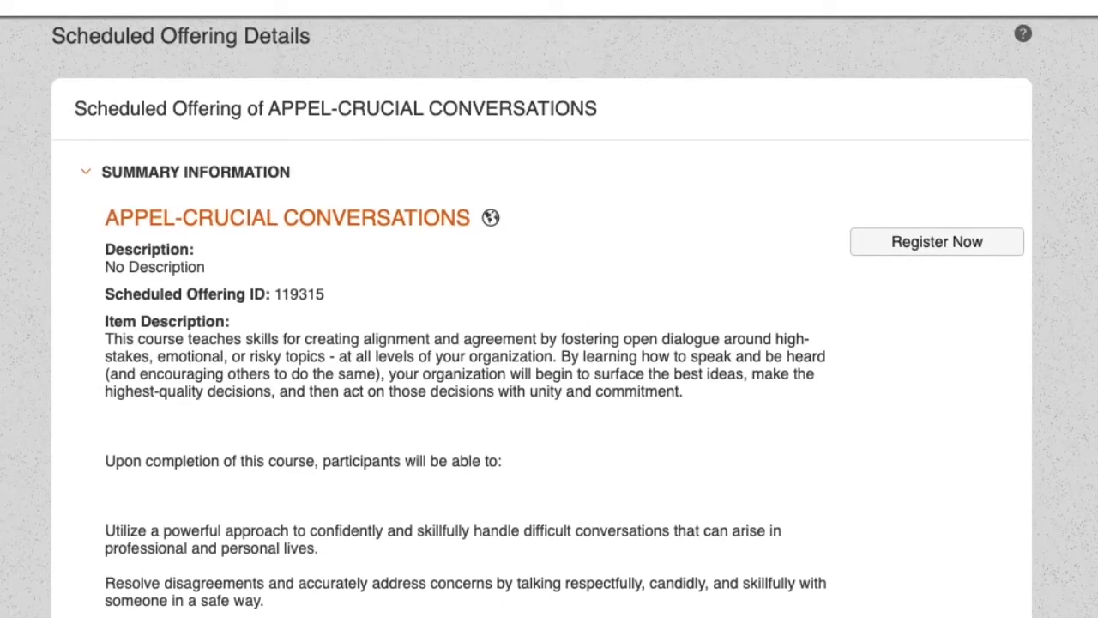
left_click(989, 244)
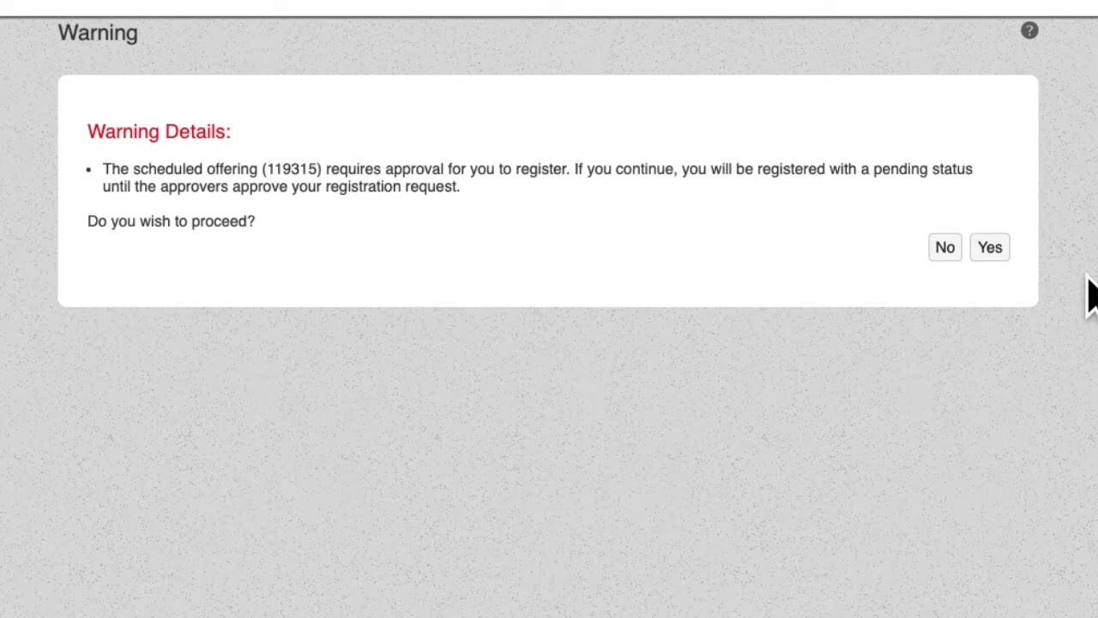
Step: Accept pending approval and list approvers for Initial Approver, Training Coordinator and APPEL POC
left_click(996, 250)
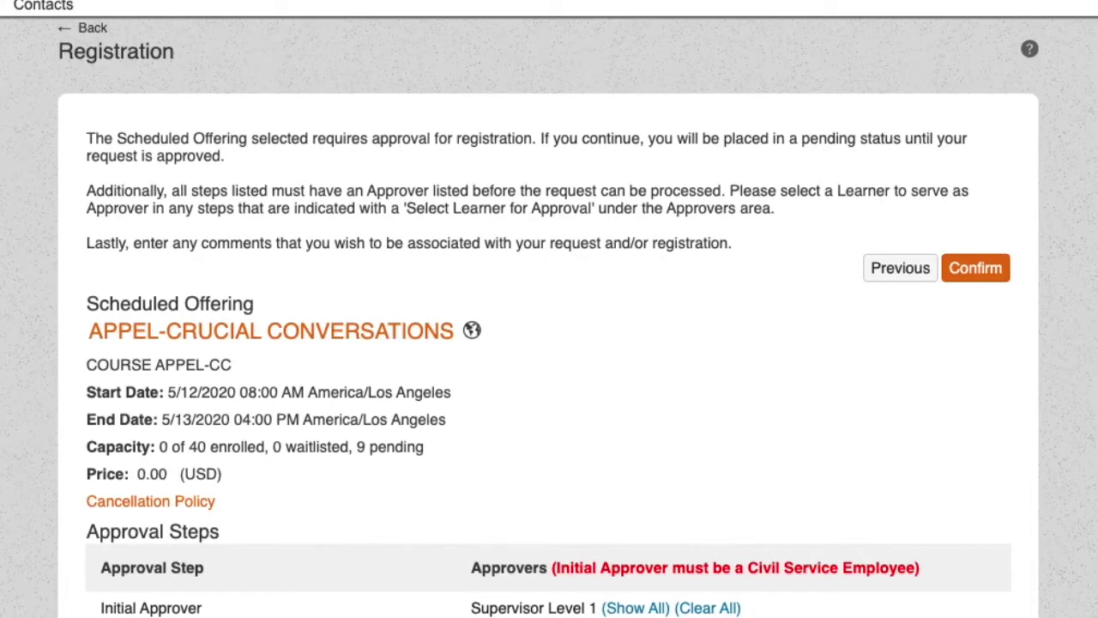
scroll(747, 197, "down", 5)
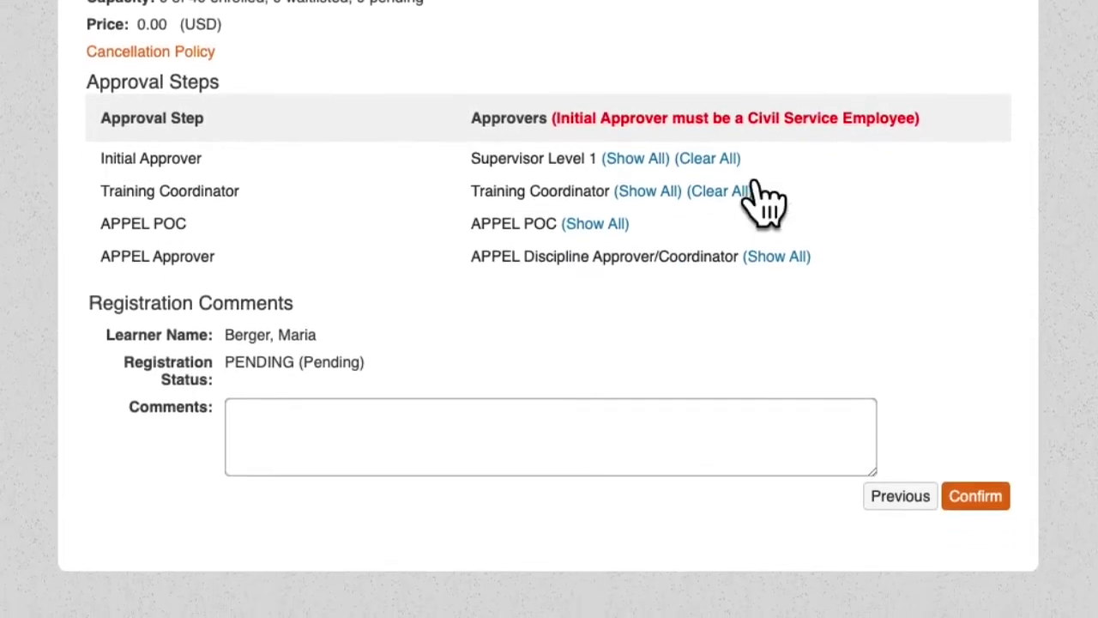
left_click(653, 163)
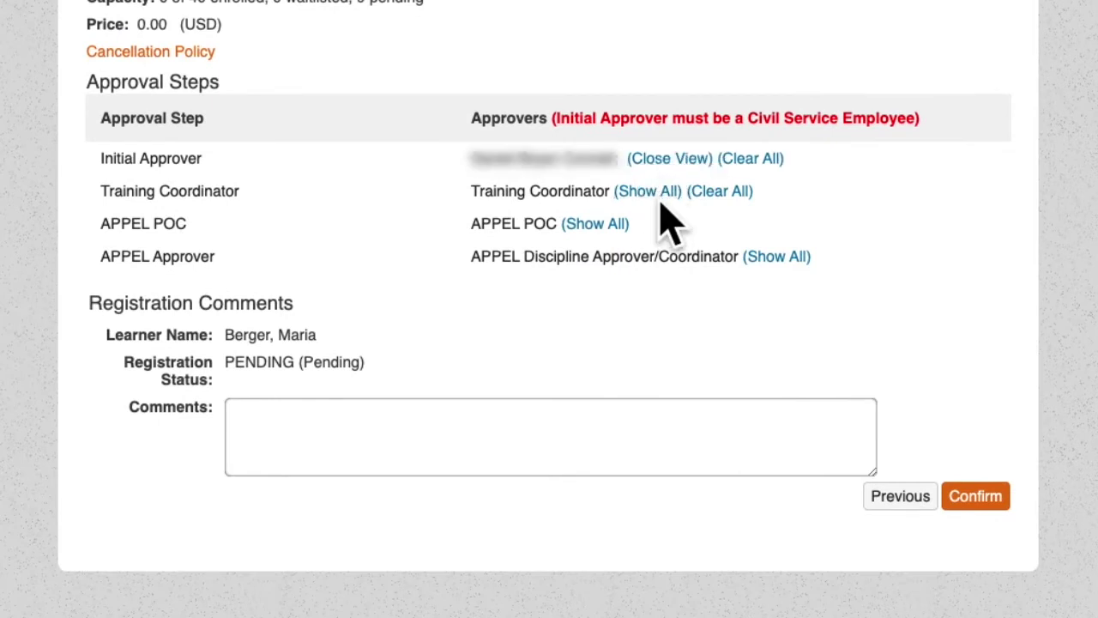
left_click(654, 196)
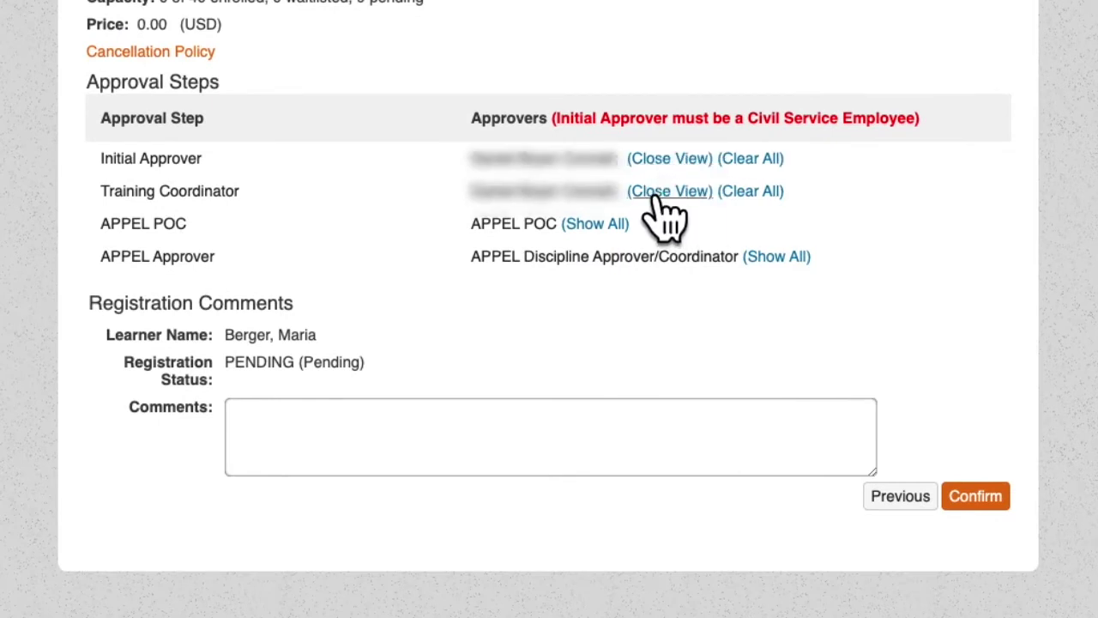
left_click(604, 225)
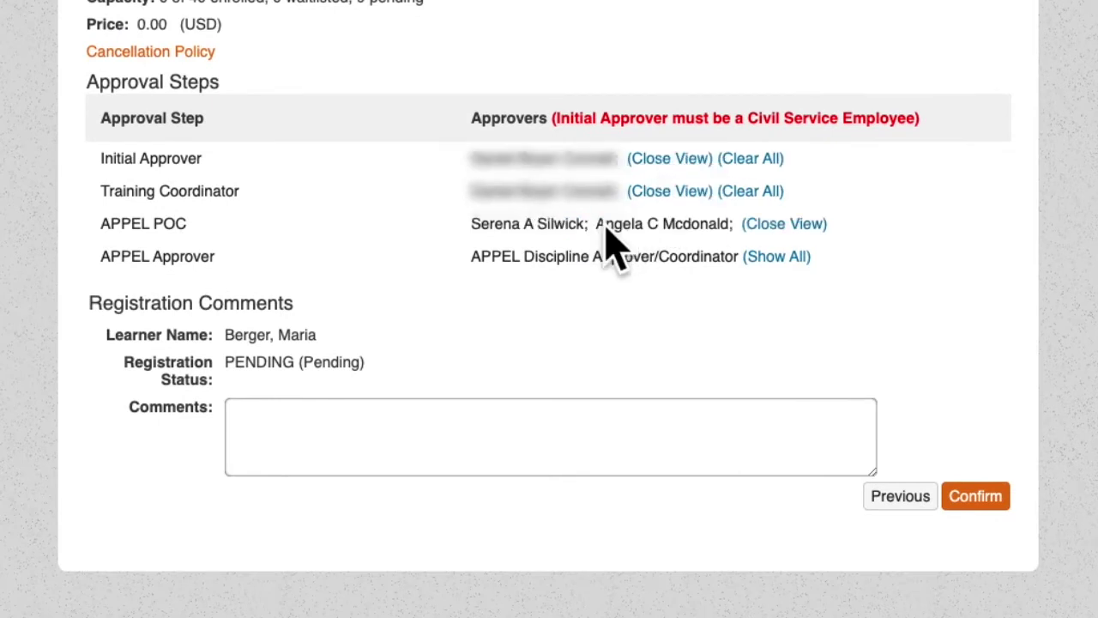
left_click(759, 259)
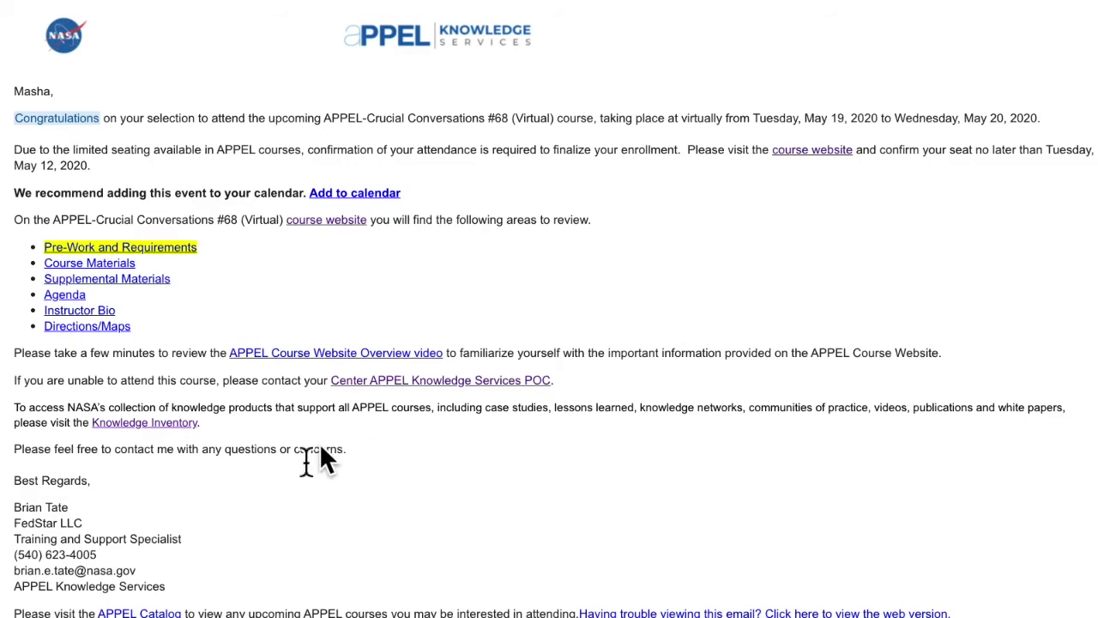
Step: Select and then deselect the sender's signature block in the course-selection email
left_click_drag(166, 441, 363, 508)
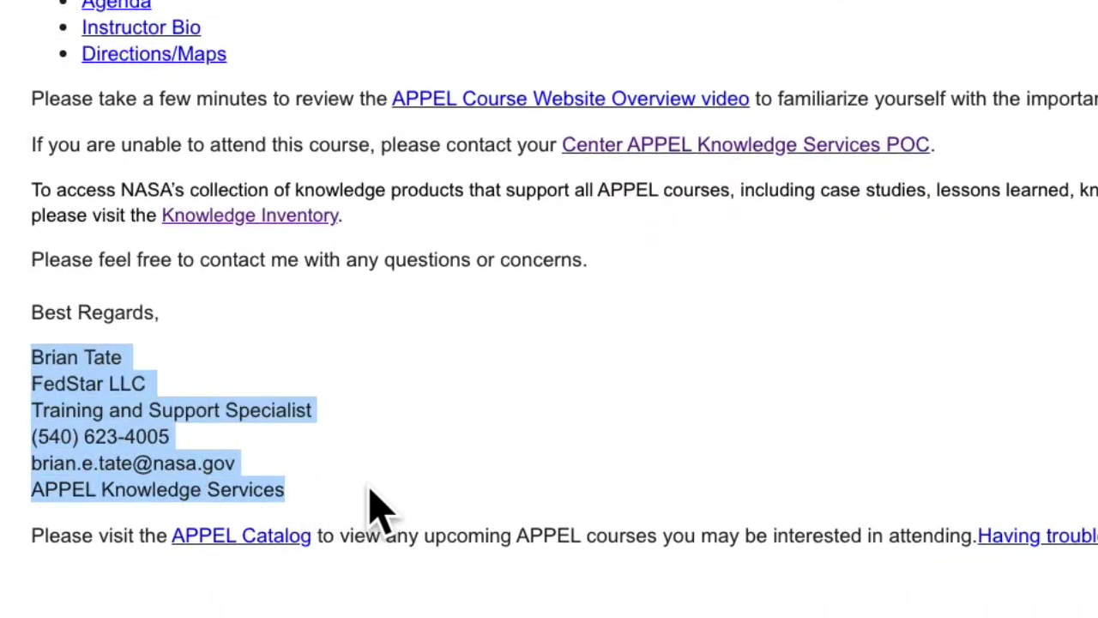
left_click(427, 496)
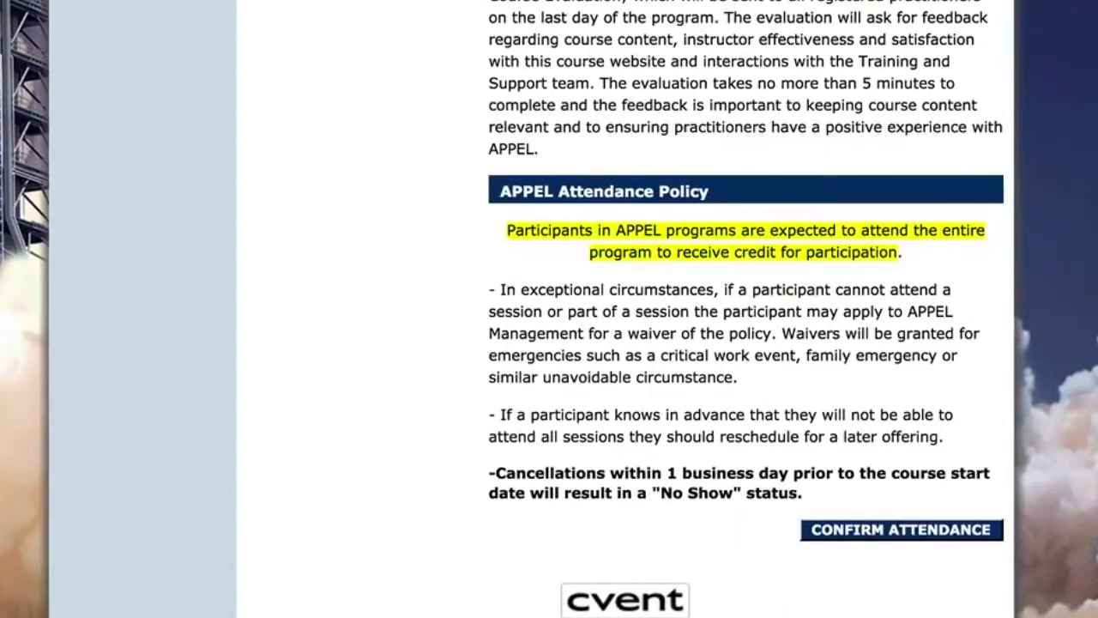
Step: Confirm attendance with participant type NASA Contractor Attendee and continue to Contact Information
left_click(952, 532)
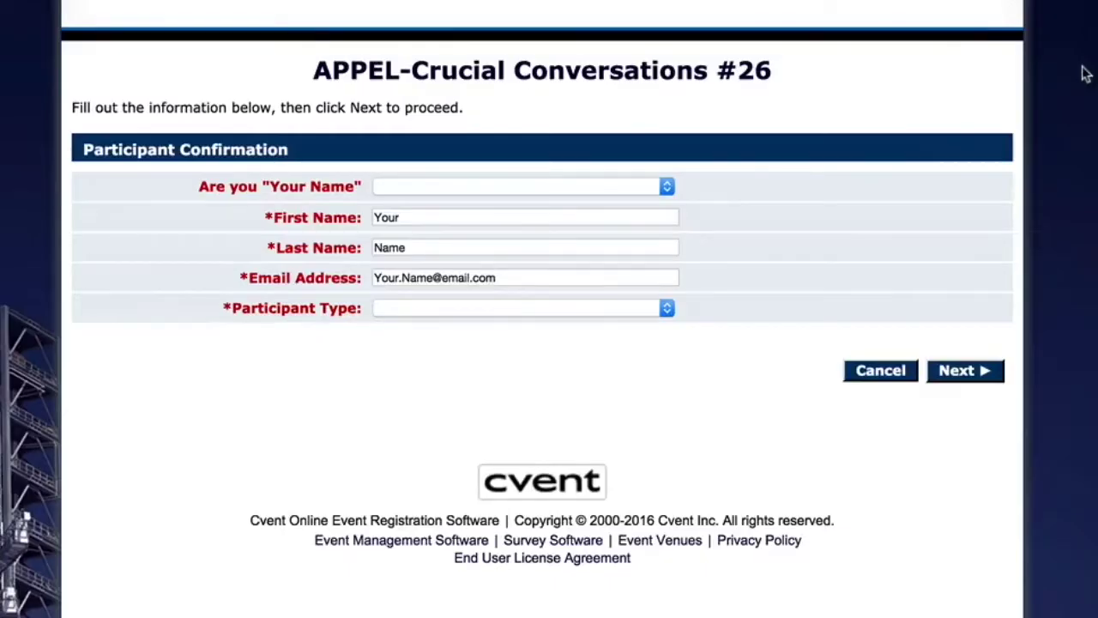
left_click(665, 308)
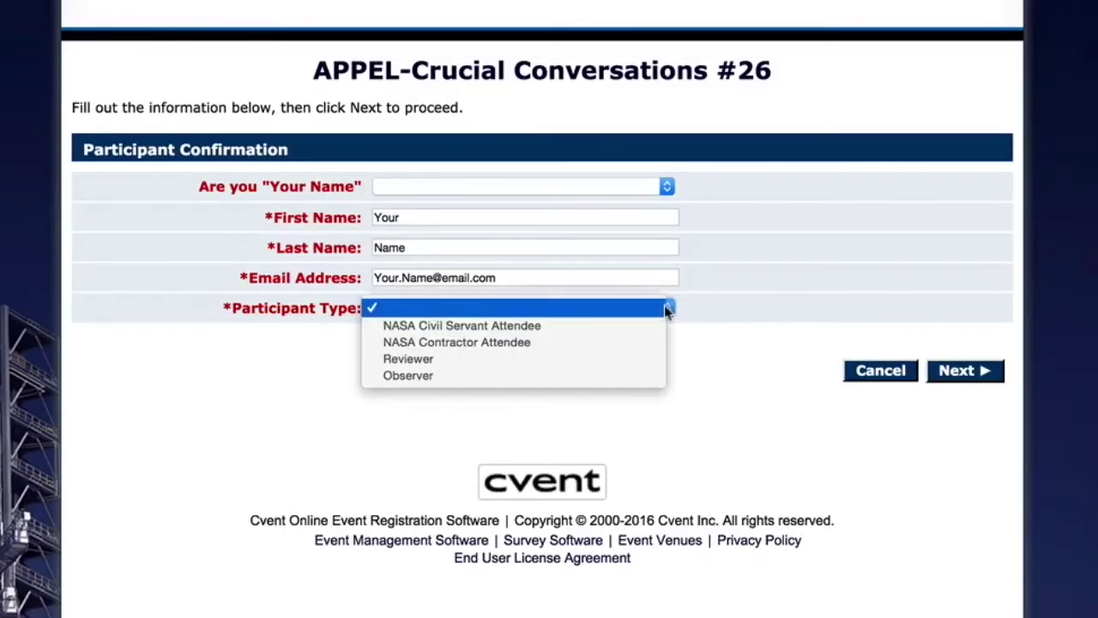
left_click(593, 345)
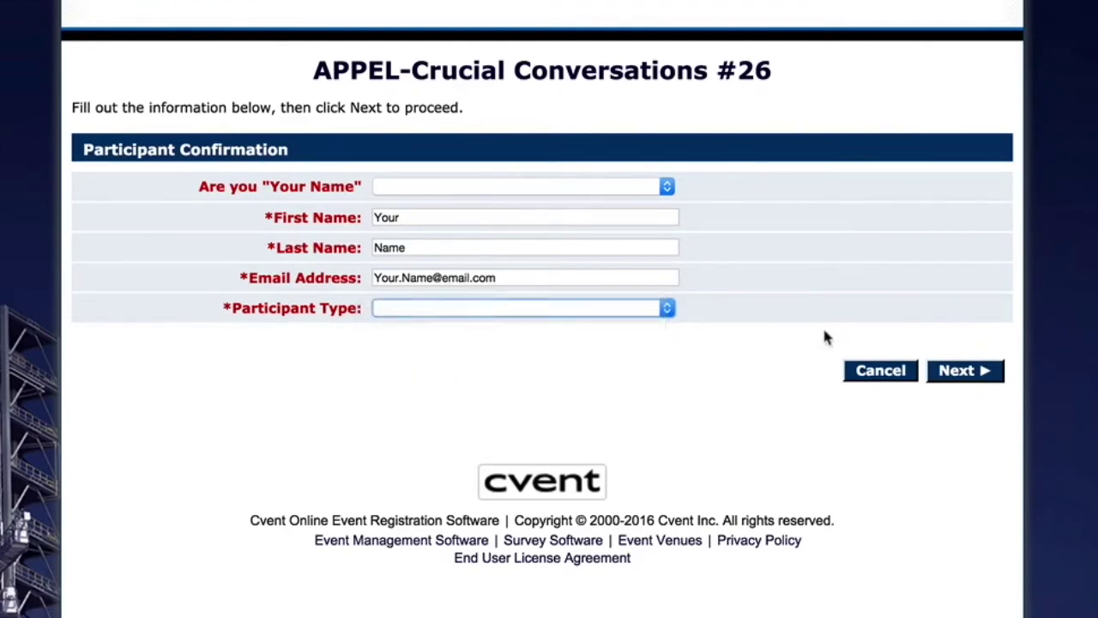
left_click(959, 371)
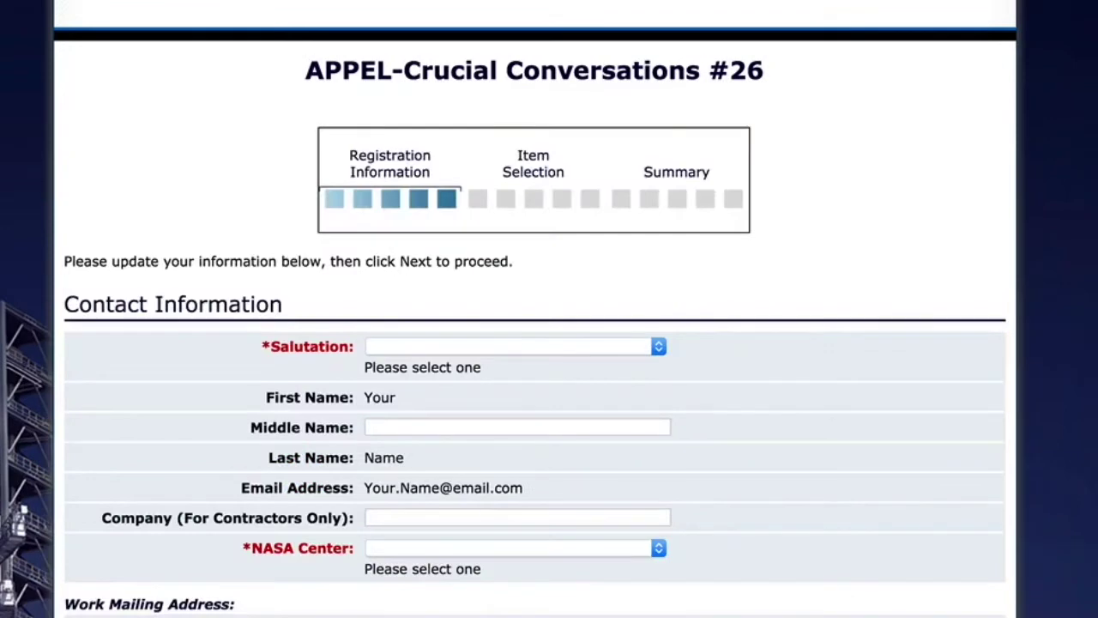
Step: Save the contact details and finish the APPEL-Crucial Conversations #26 registration after reviewing the summary
scroll(549, 318, "down", 5)
scroll(550, 318, "down", 4)
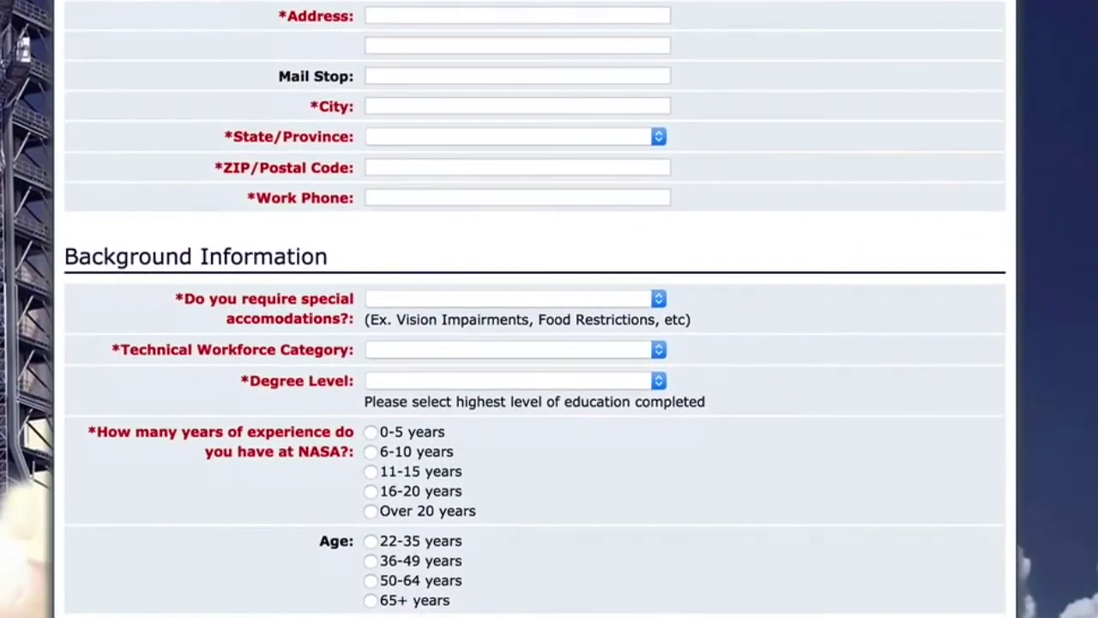
scroll(549, 318, "down", 3)
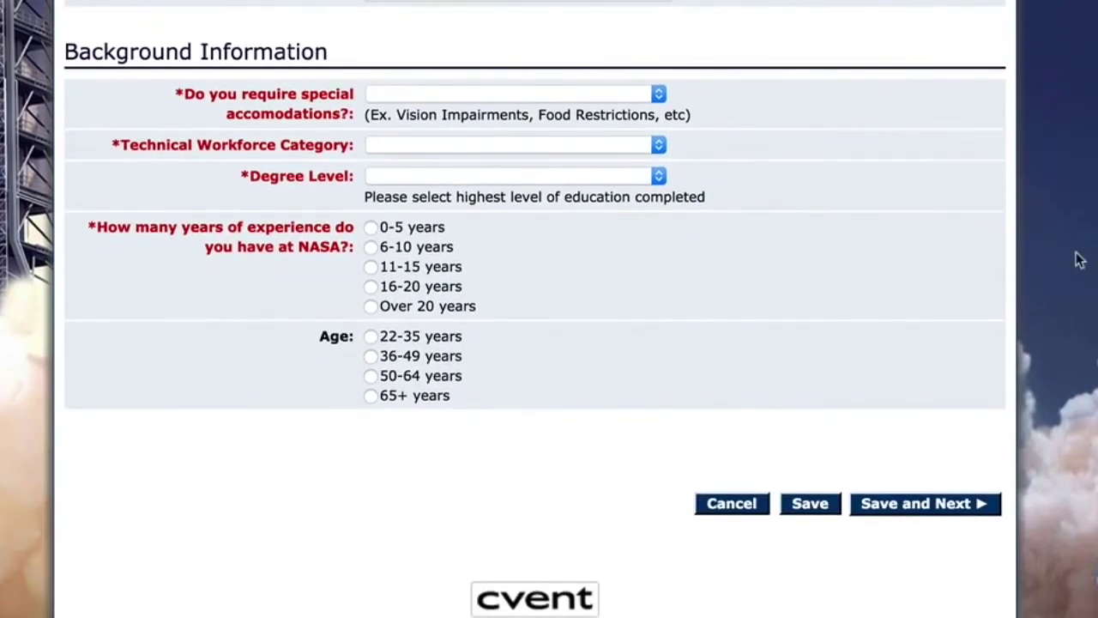
left_click(944, 506)
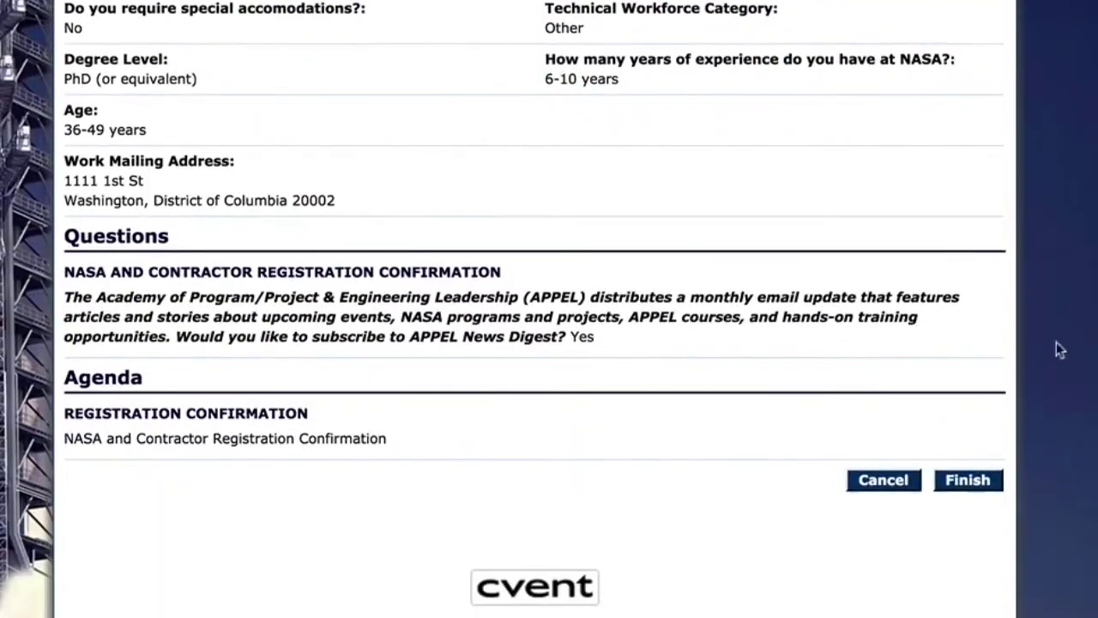
left_click(975, 483)
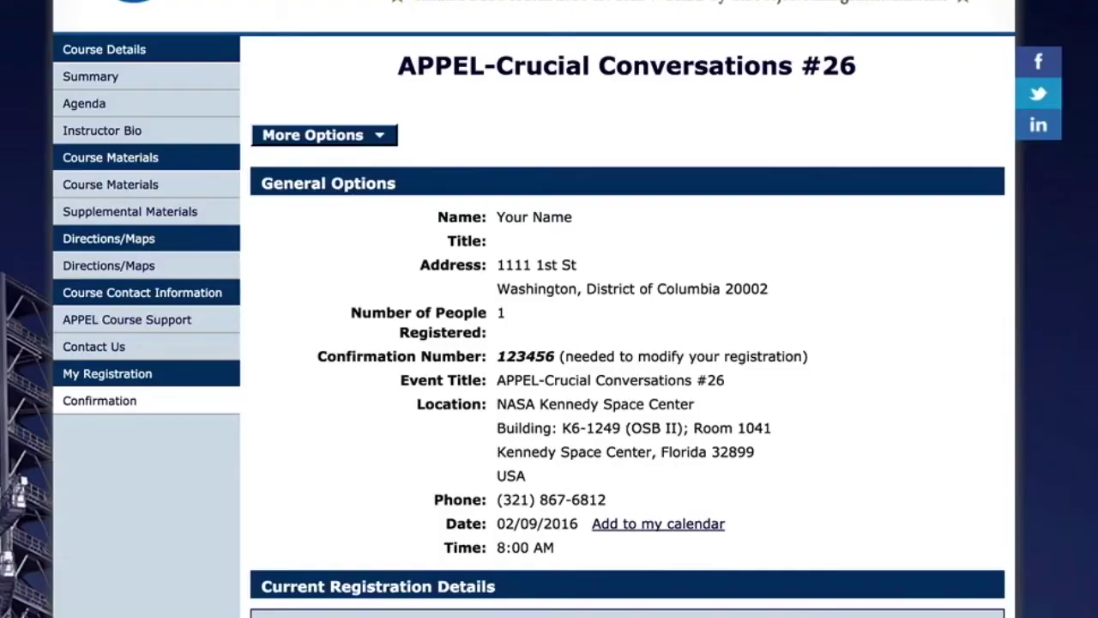